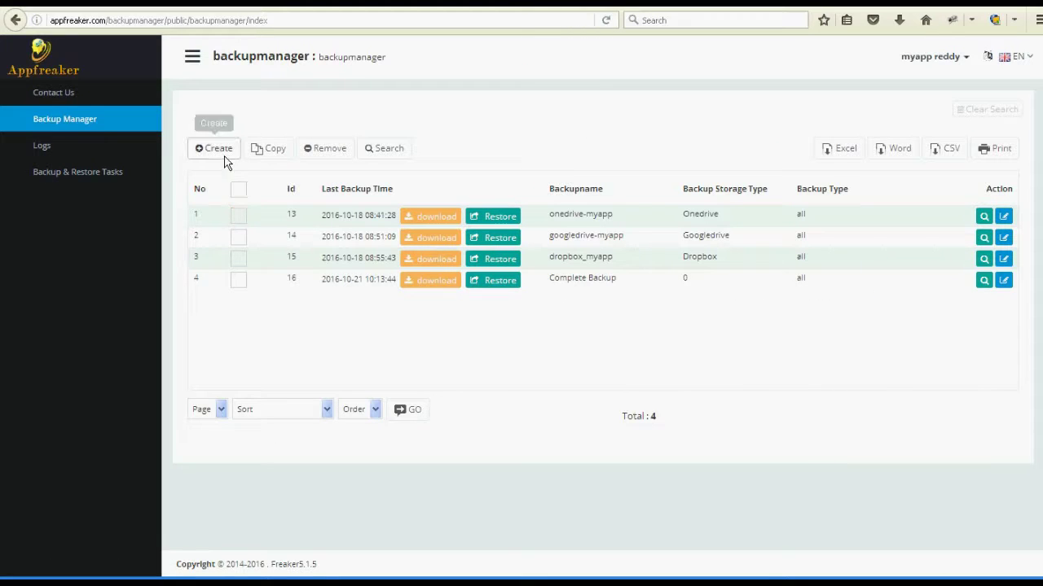
Create a new backup entry and name it "Complete work backup".
{"action": "left_click", "coordinate": [221, 153]}
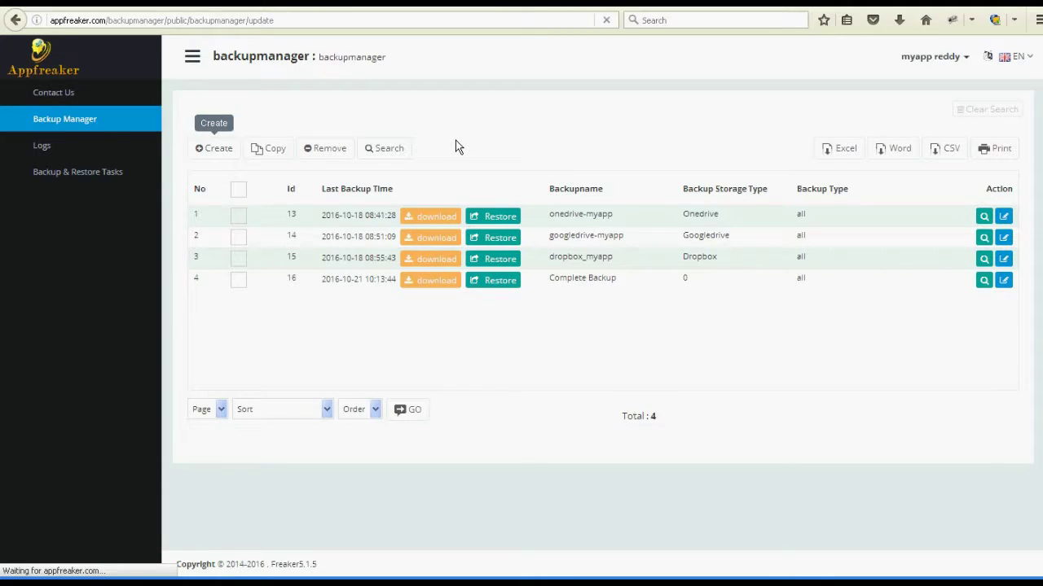
{"action": "left_click", "coordinate": [500, 213]}
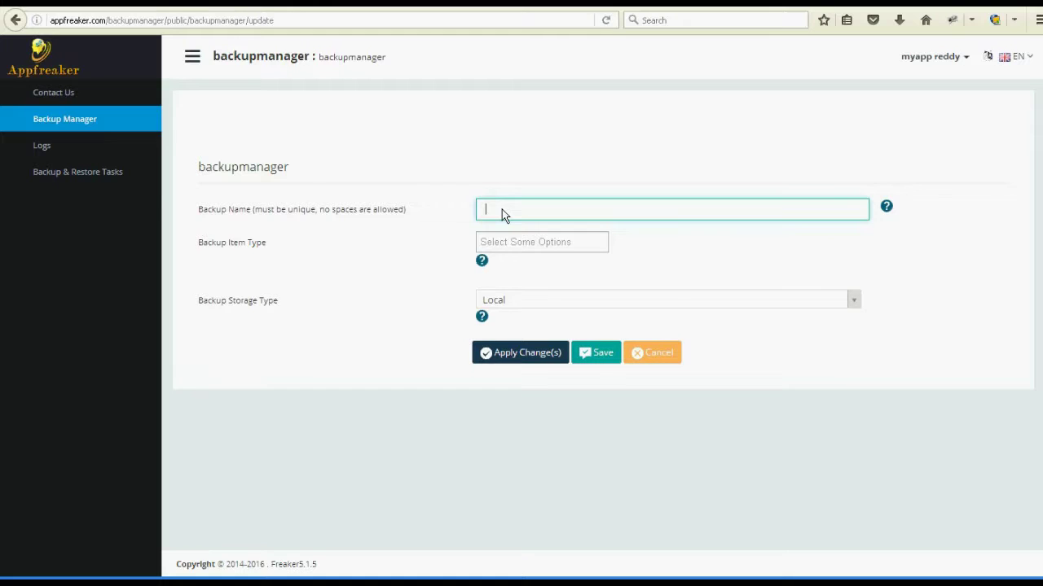
{"action": "type", "text": "c"}
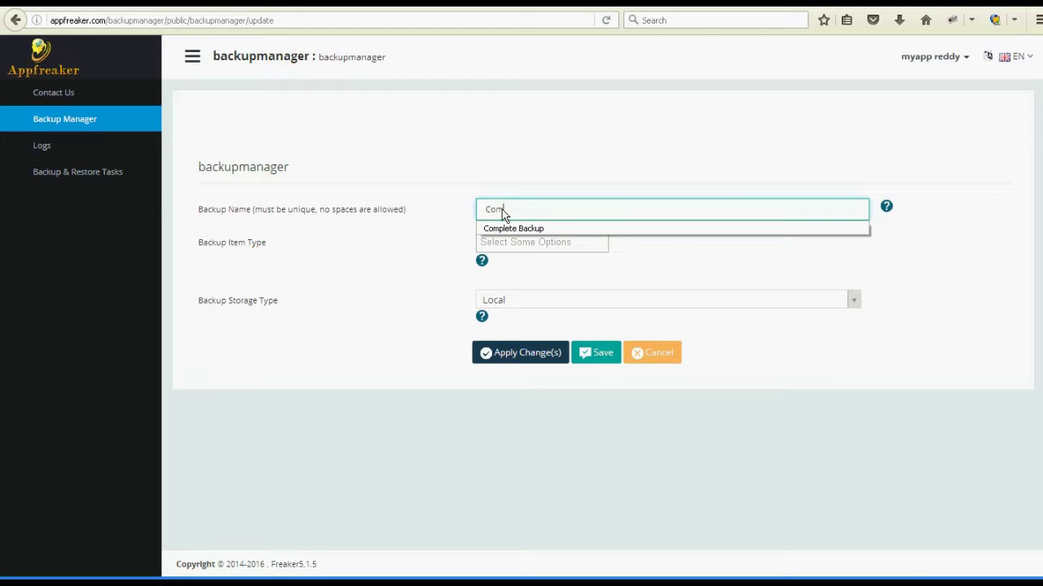
{"action": "type", "text": "omplete wor"}
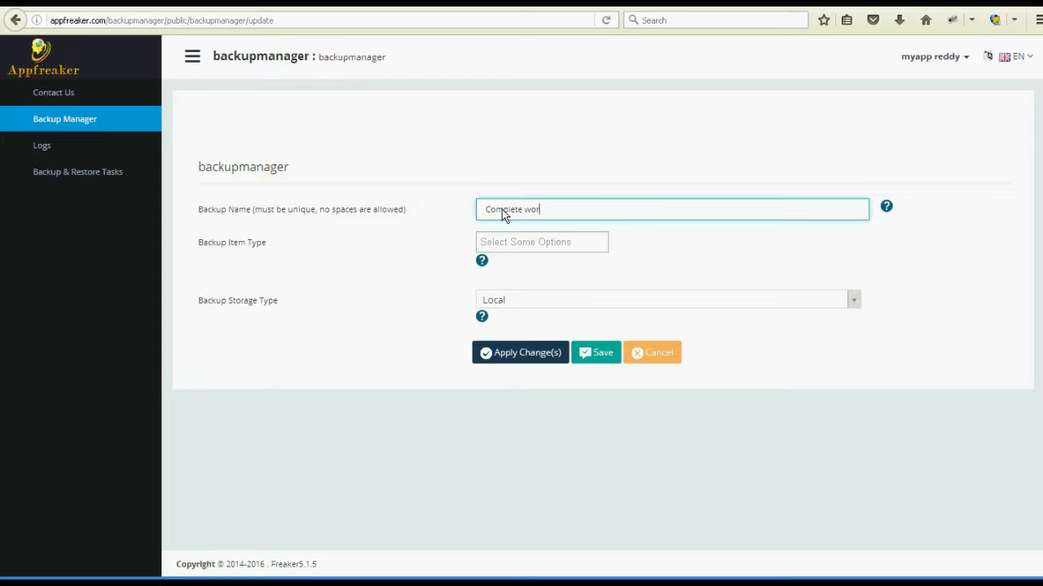
{"action": "type", "text": "k backup"}
Set the backup item type to All and the storage type to Local, and save the backup entry.
{"action": "left_click", "coordinate": [517, 243]}
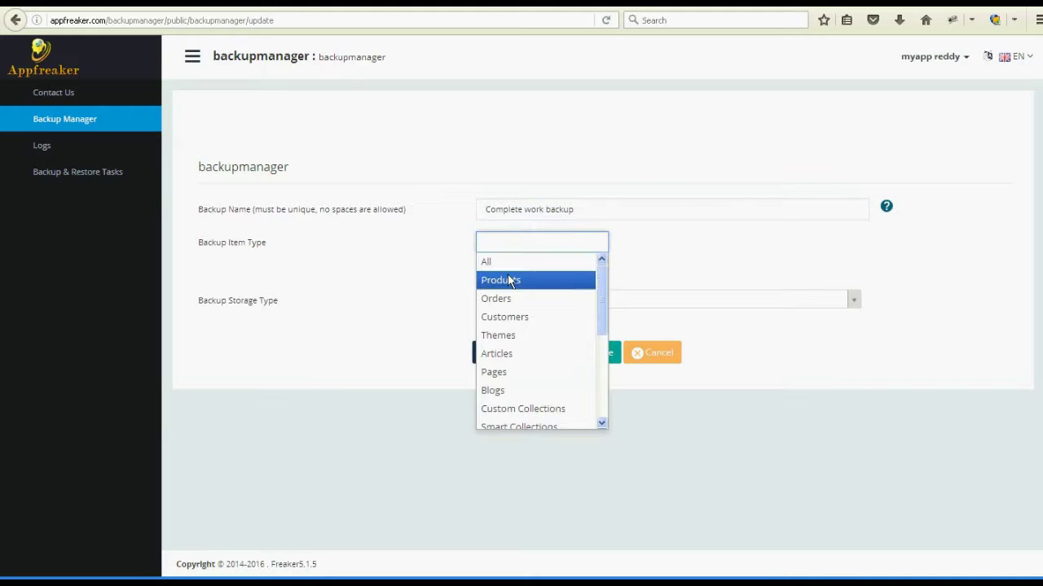
{"action": "mouse_move", "coordinate": [604, 305]}
{"action": "left_mouse_down"}
{"action": "mouse_move", "coordinate": [603, 402]}
{"action": "mouse_move", "coordinate": [603, 294]}
{"action": "left_mouse_up"}
{"action": "left_click", "coordinate": [522, 260]}
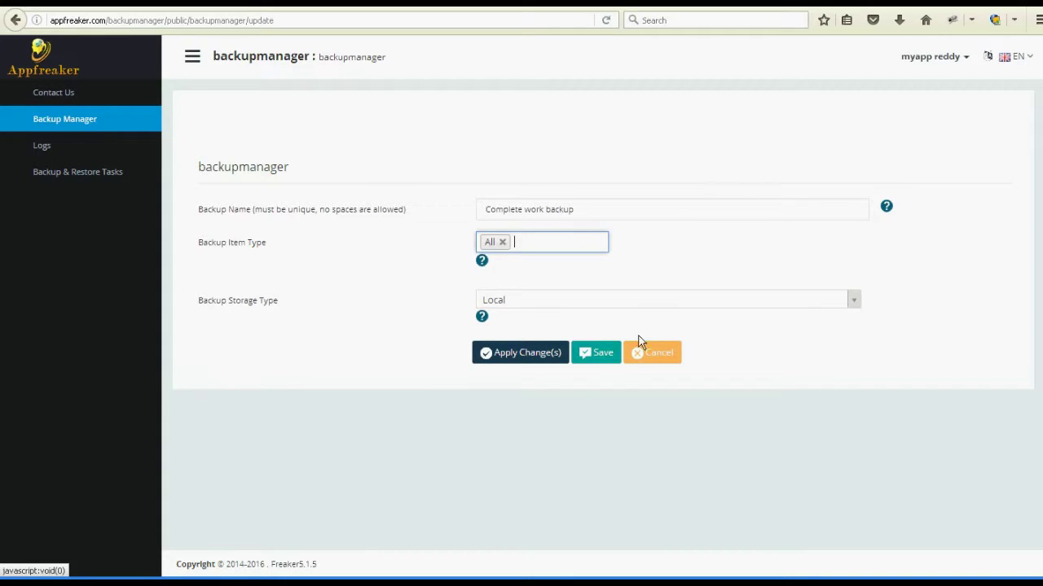
{"action": "left_click", "coordinate": [705, 307]}
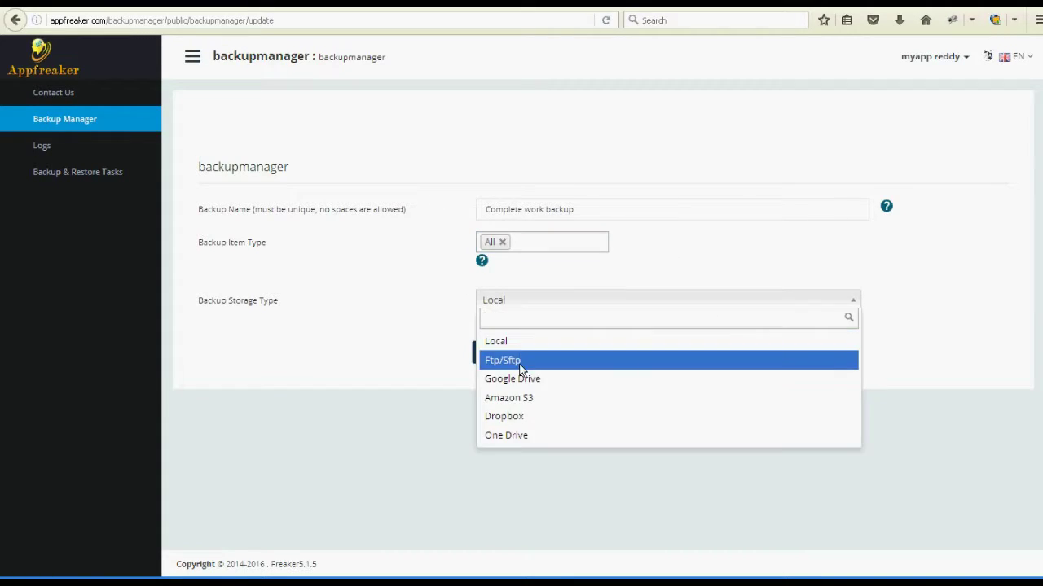
{"action": "left_click", "coordinate": [507, 342]}
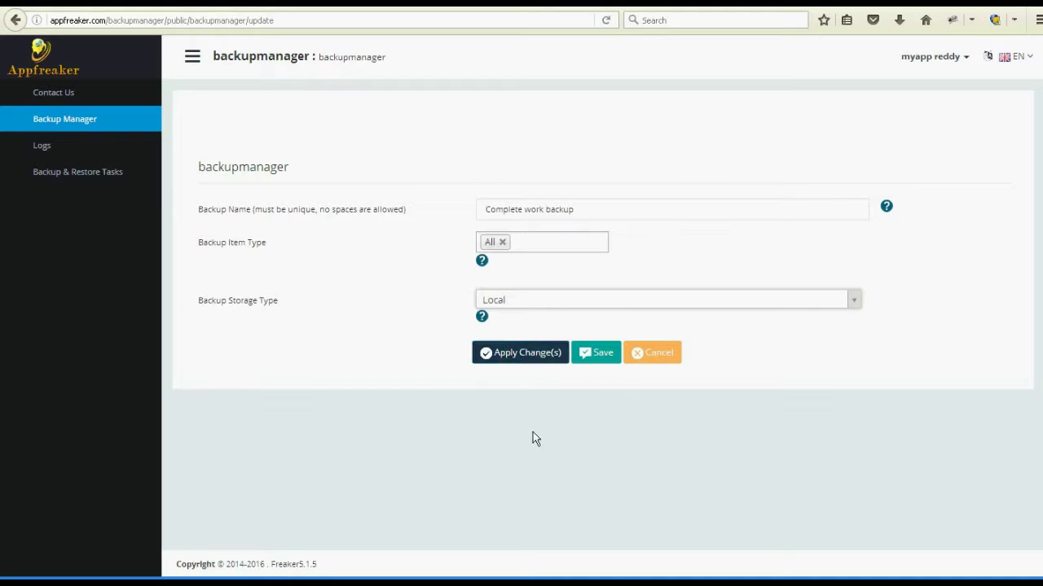
{"action": "left_click", "coordinate": [599, 362]}
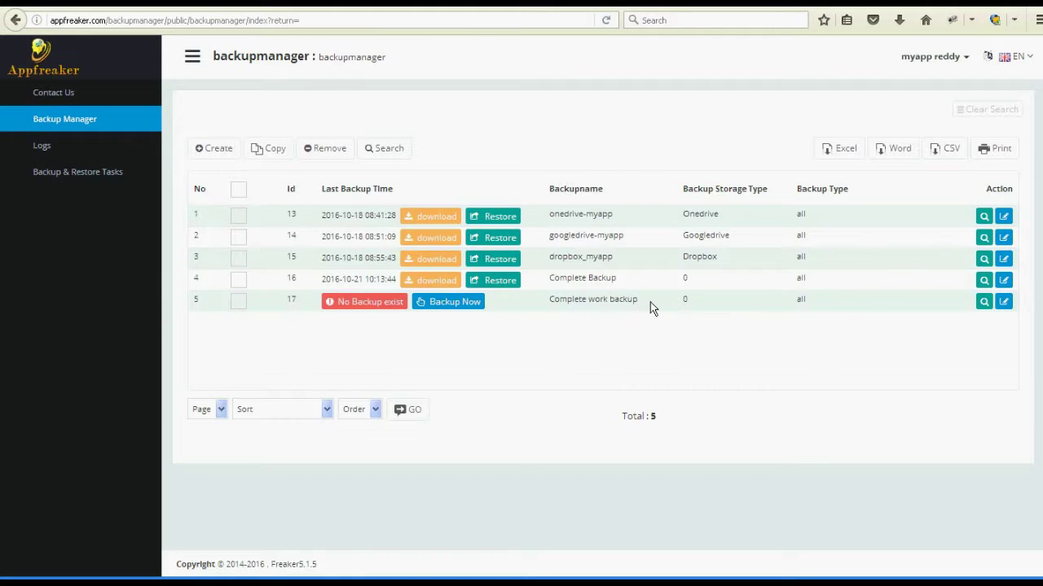
Run the backup for the "Complete work backup" entry in the browser.
{"action": "left_click_drag", "start_coordinate": [650, 304], "coordinate": [503, 326]}
{"action": "left_click", "coordinate": [445, 303]}
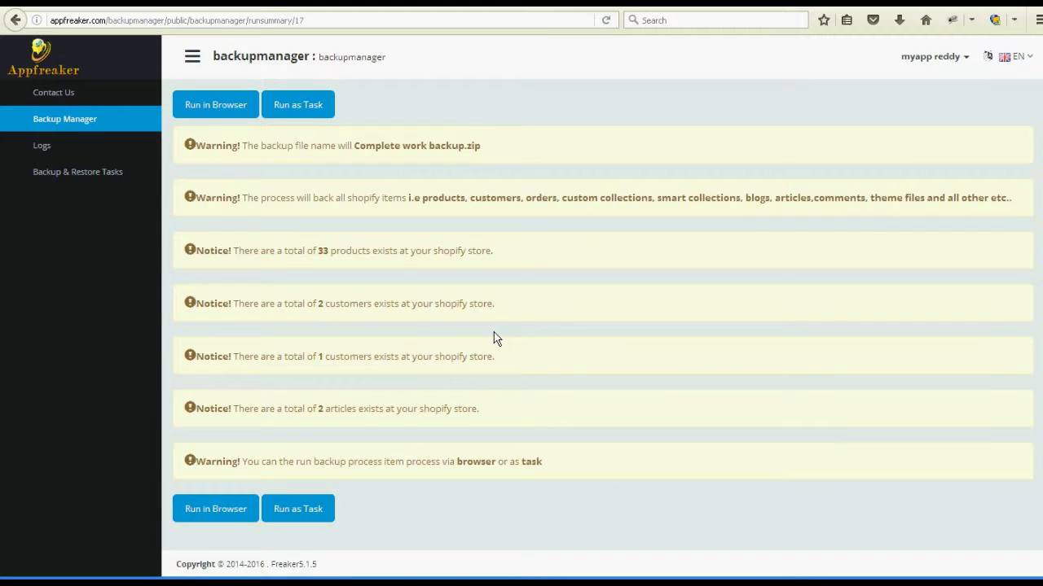
{"action": "left_click", "coordinate": [231, 103]}
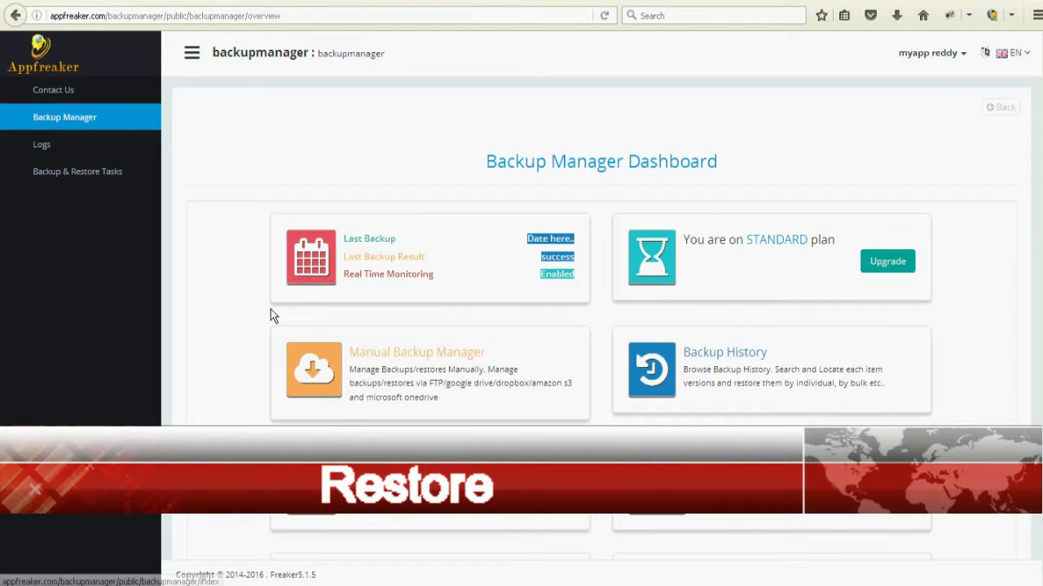
From the manual backup list, restore "Complete work backup" and run the restore in the browser.
{"action": "left_click_drag", "start_coordinate": [404, 49], "coordinate": [213, 65]}
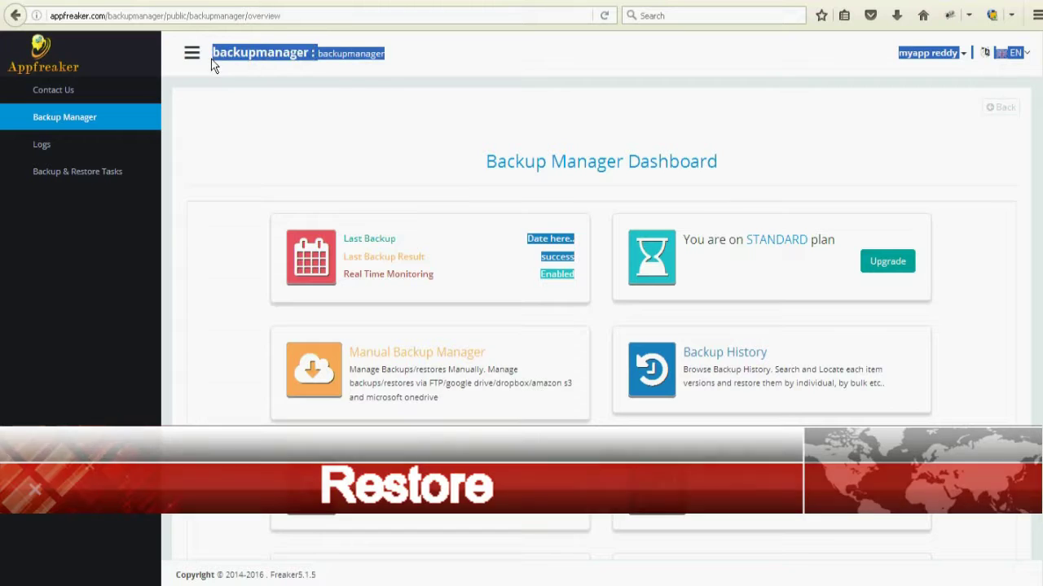
{"action": "left_click", "coordinate": [383, 356]}
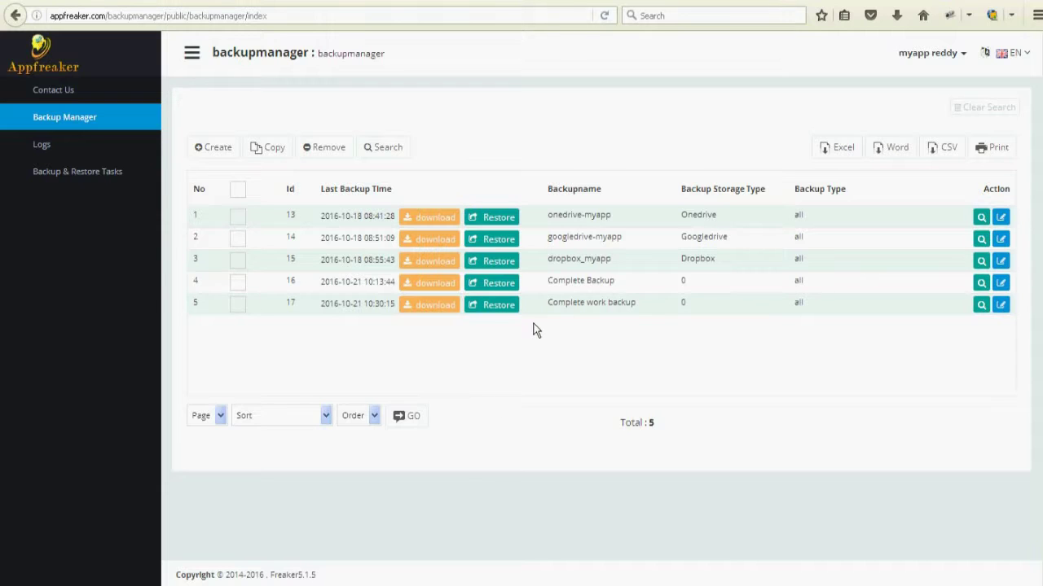
{"action": "left_click", "coordinate": [503, 309]}
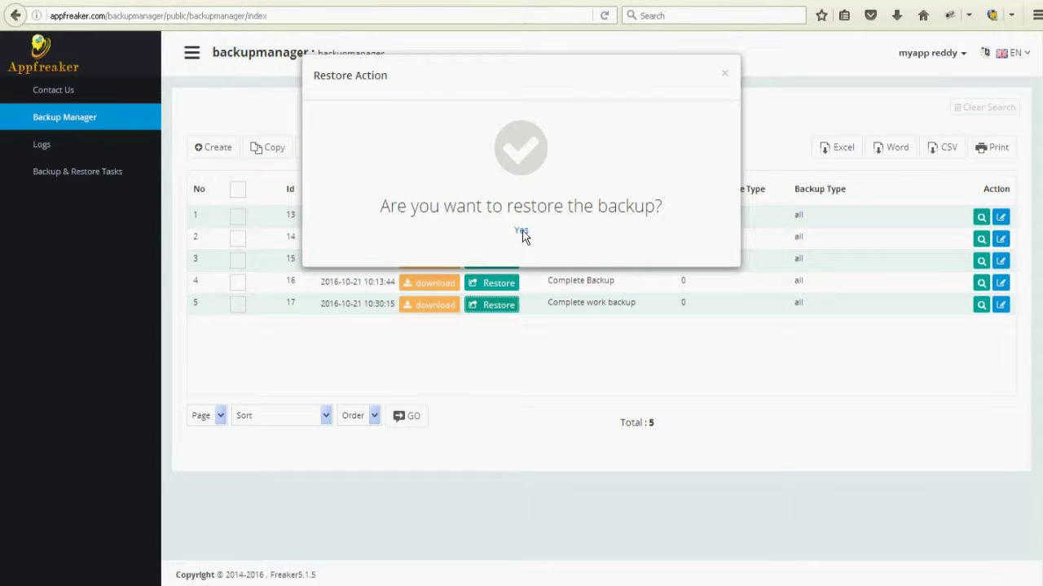
{"action": "left_click", "coordinate": [521, 231]}
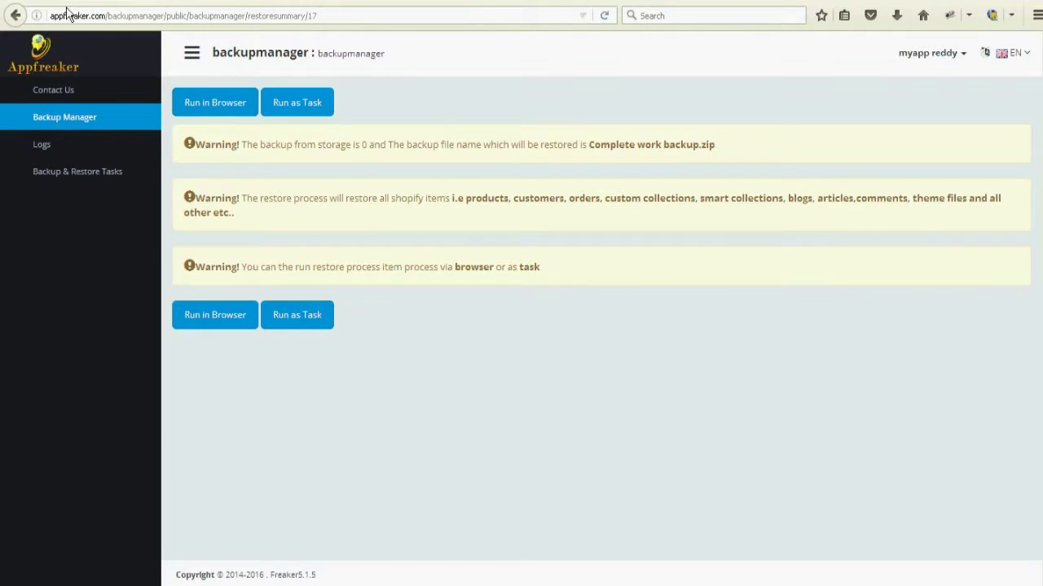
{"action": "left_click", "coordinate": [202, 95]}
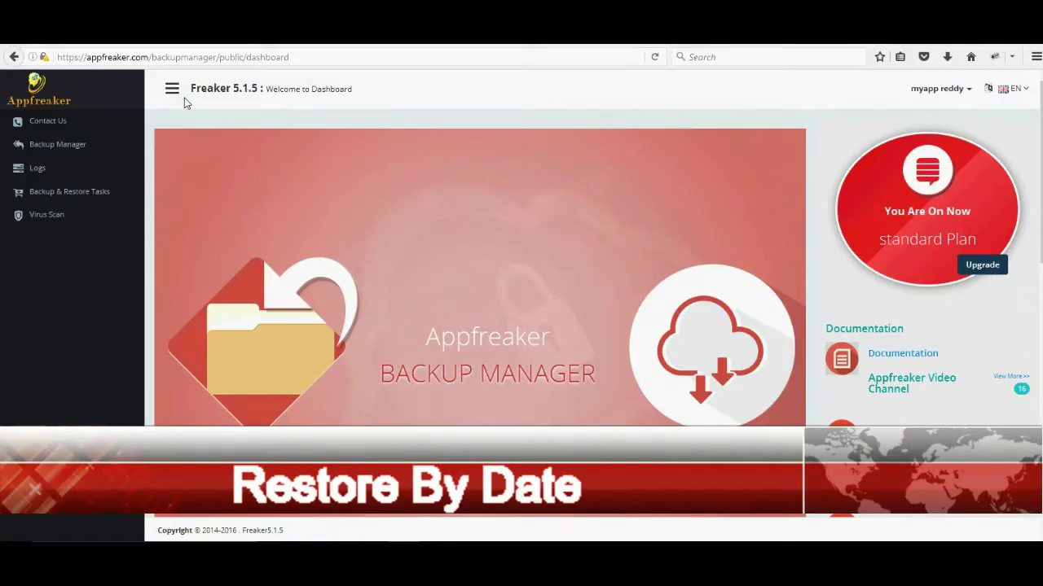
Restore the products from the November 17, 2016 backup by date, running the restore in the browser.
{"action": "left_click", "coordinate": [62, 147]}
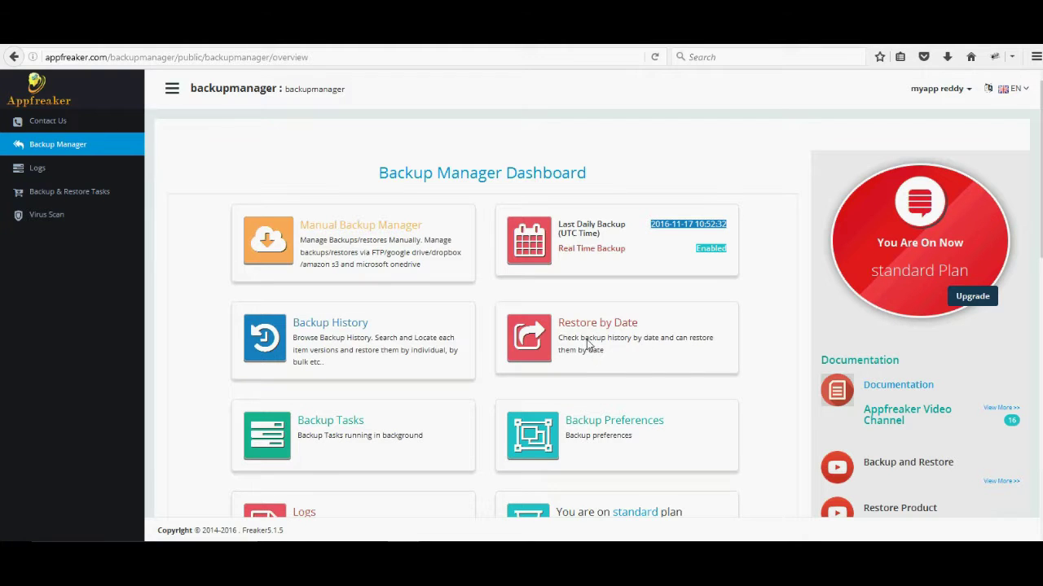
{"action": "left_click", "coordinate": [580, 342]}
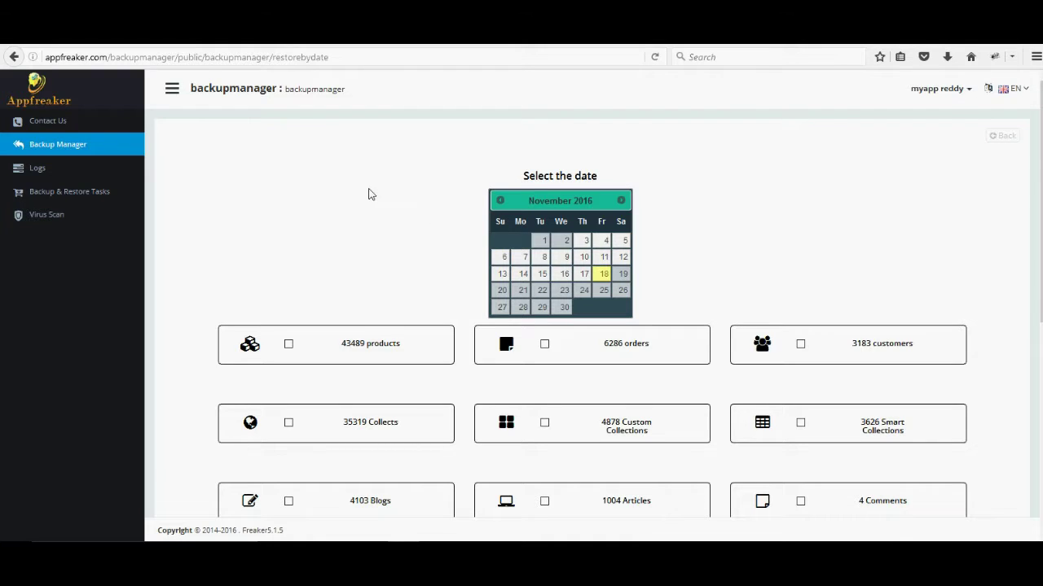
{"action": "left_click", "coordinate": [584, 274]}
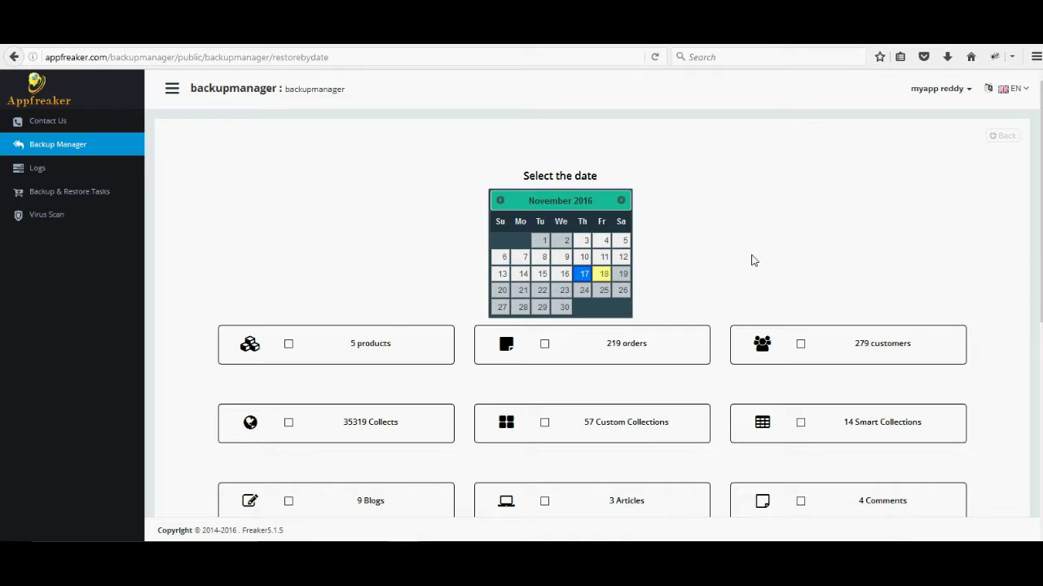
{"action": "scroll", "coordinate": [391, 242], "scroll_direction": "down", "scroll_amount": 5}
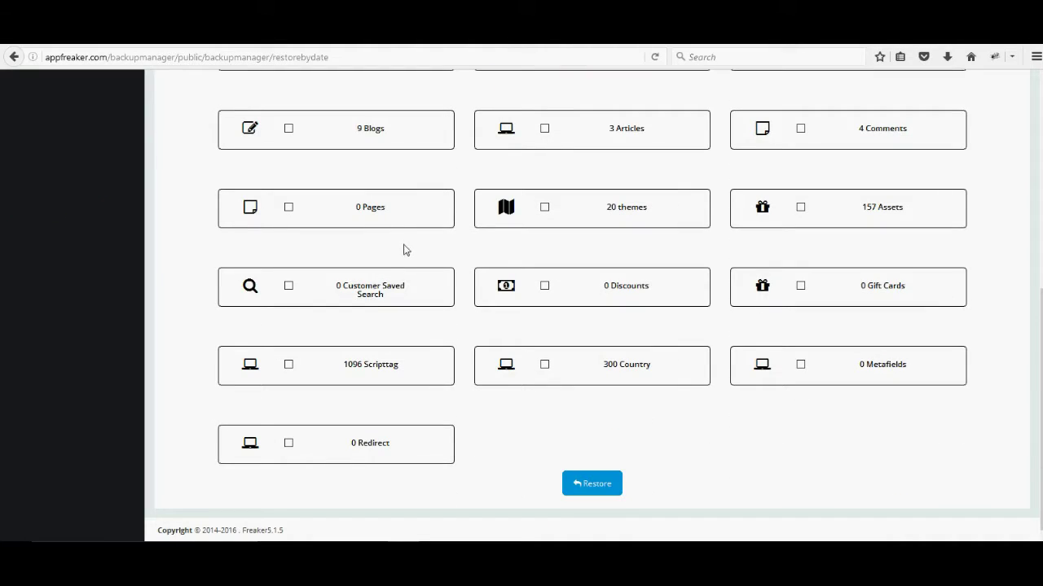
{"action": "left_click", "coordinate": [593, 486]}
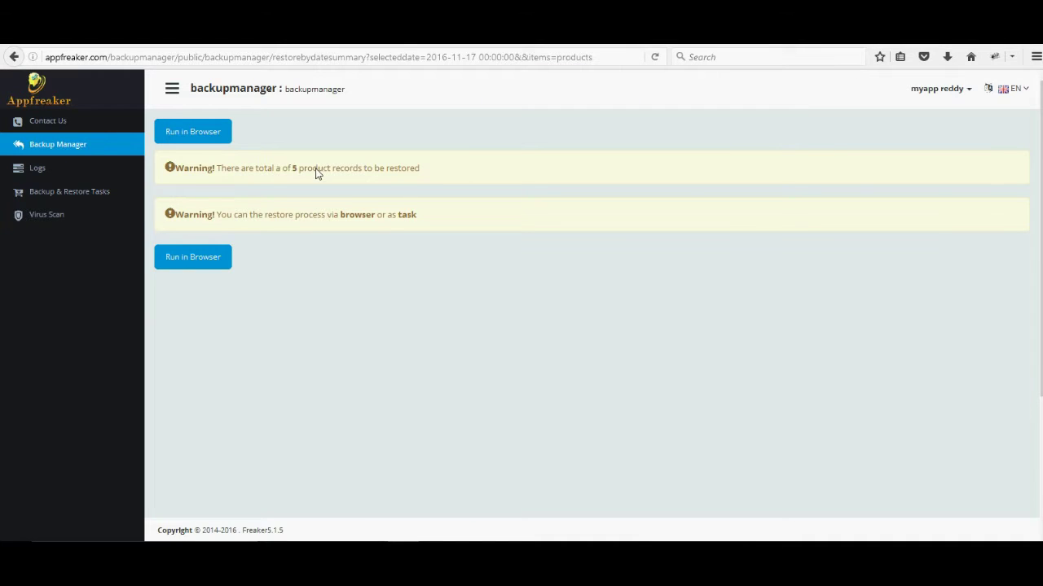
{"action": "left_click", "coordinate": [204, 137]}
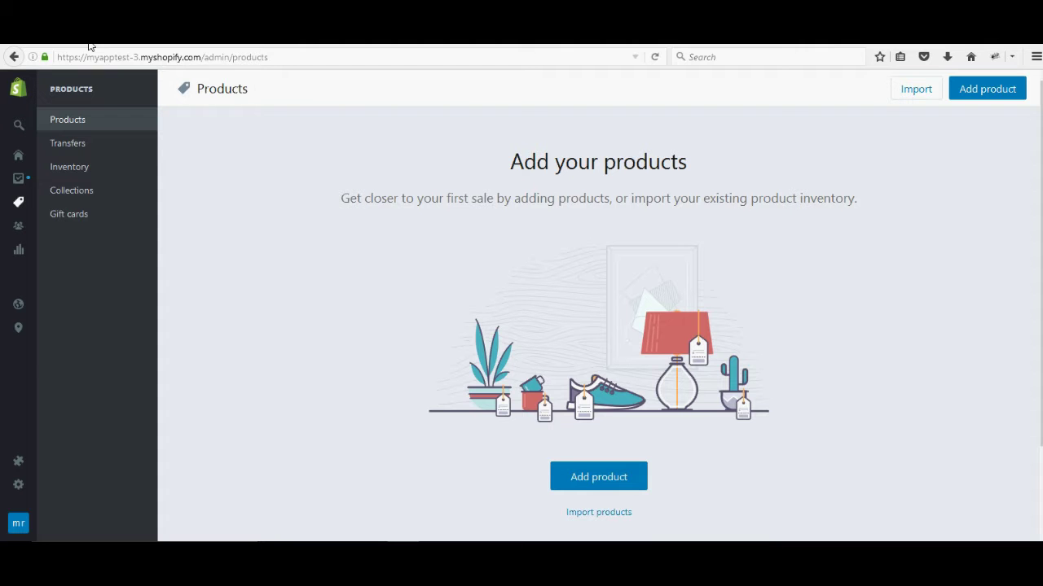
Switch to the Shopify admin and reload the Products page to check the product list.
{"action": "right_click", "coordinate": [417, 285]}
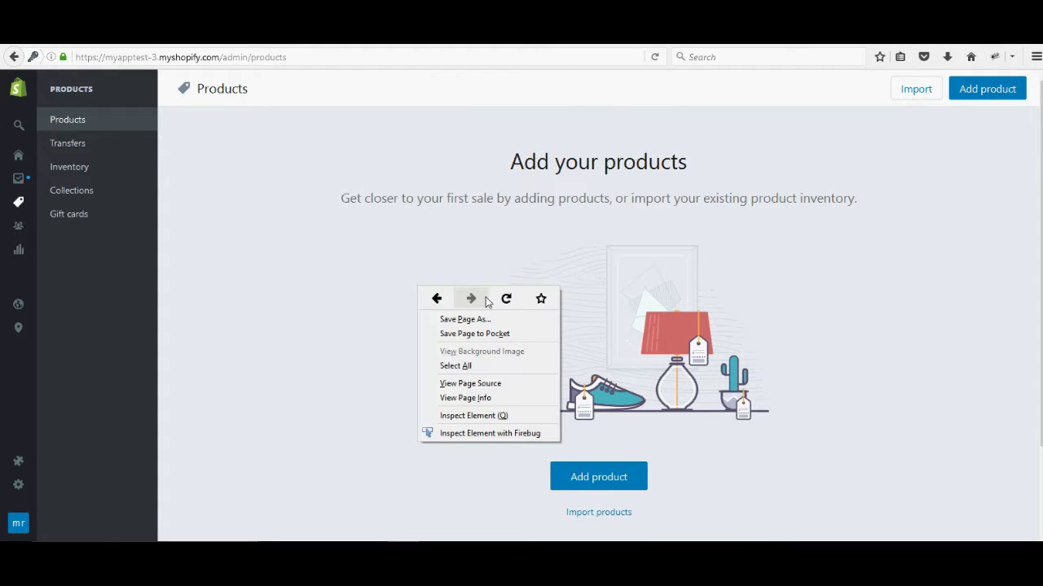
{"action": "left_click", "coordinate": [505, 297]}
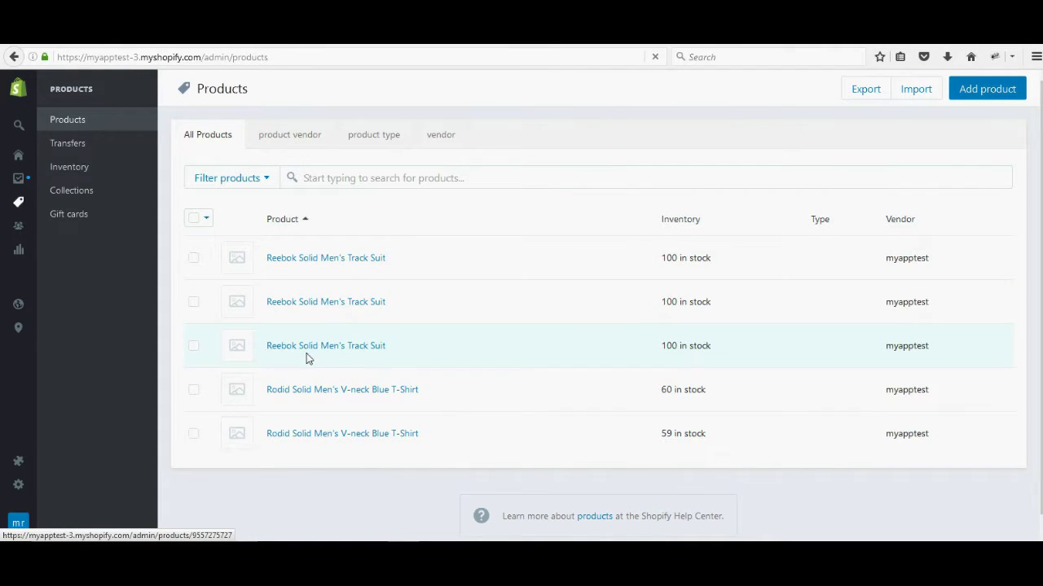
{"action": "left_click", "coordinate": [205, 46]}
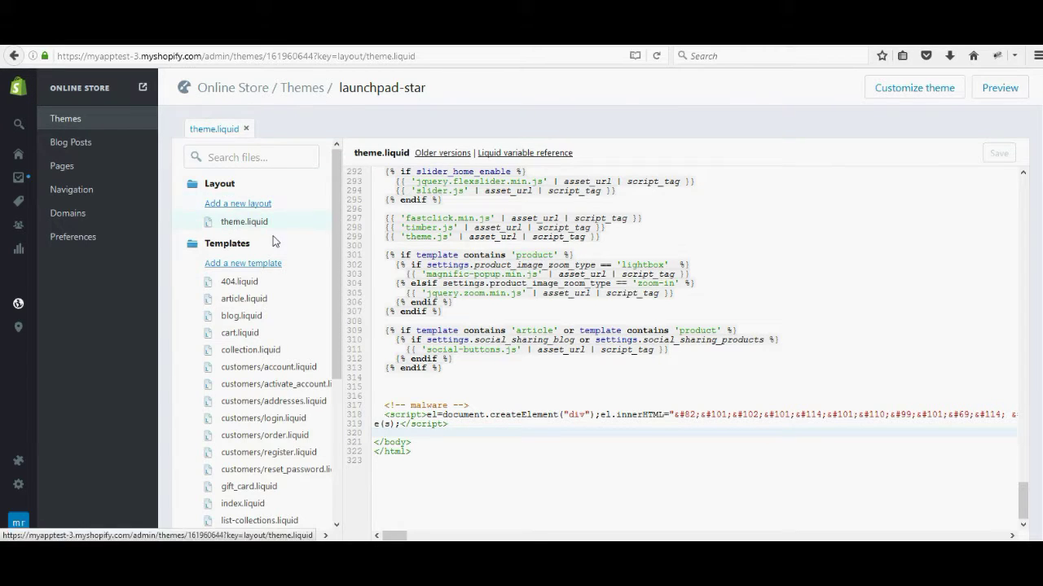
Examine the malware comment and script near the end of theme.liquid in the launchpad-star theme.
{"action": "double_click", "coordinate": [363, 153]}
{"action": "triple_click", "coordinate": [390, 160]}
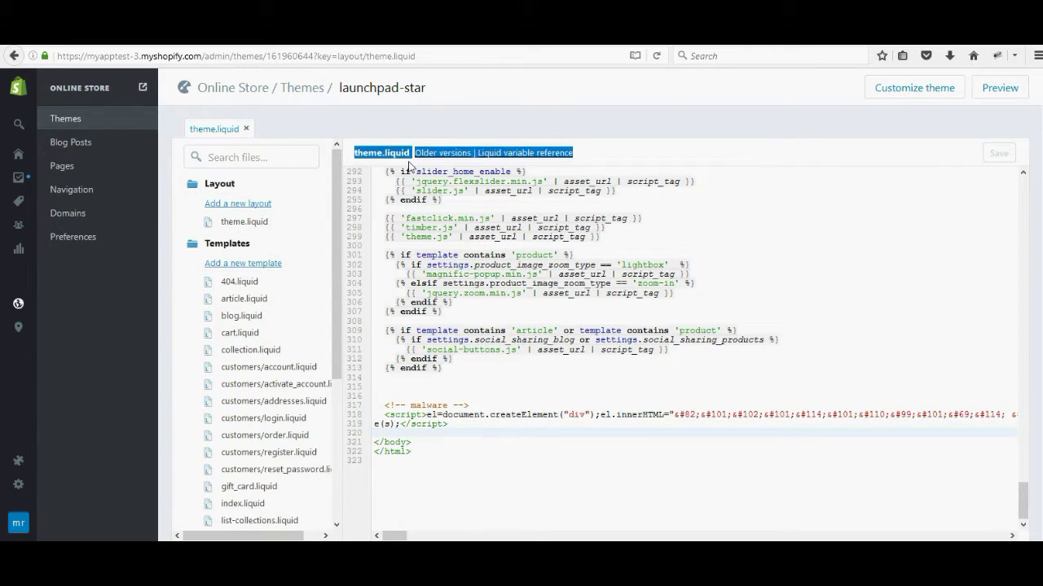
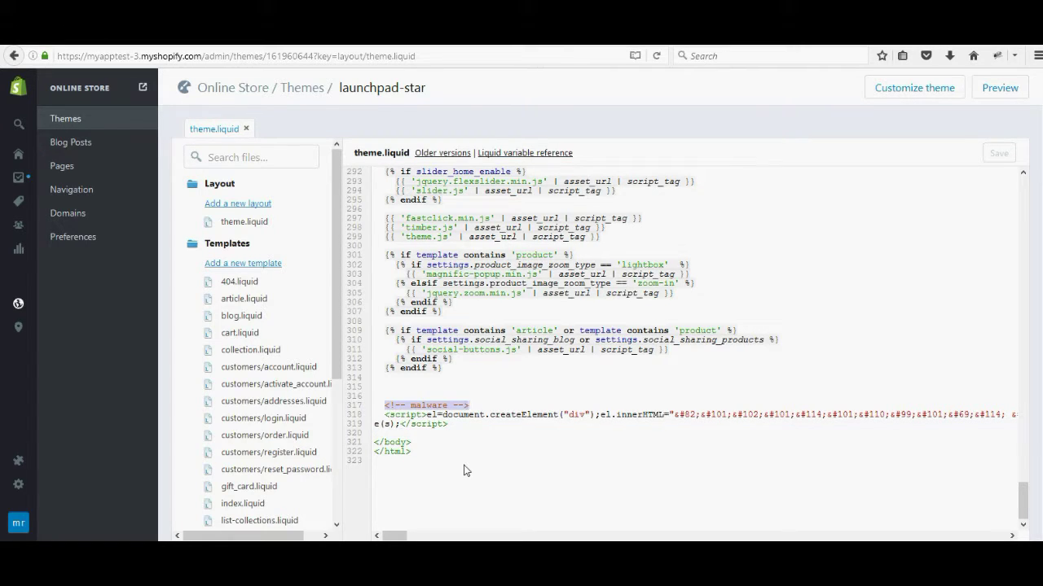
{"action": "left_click_drag", "start_coordinate": [447, 425], "coordinate": [379, 405]}
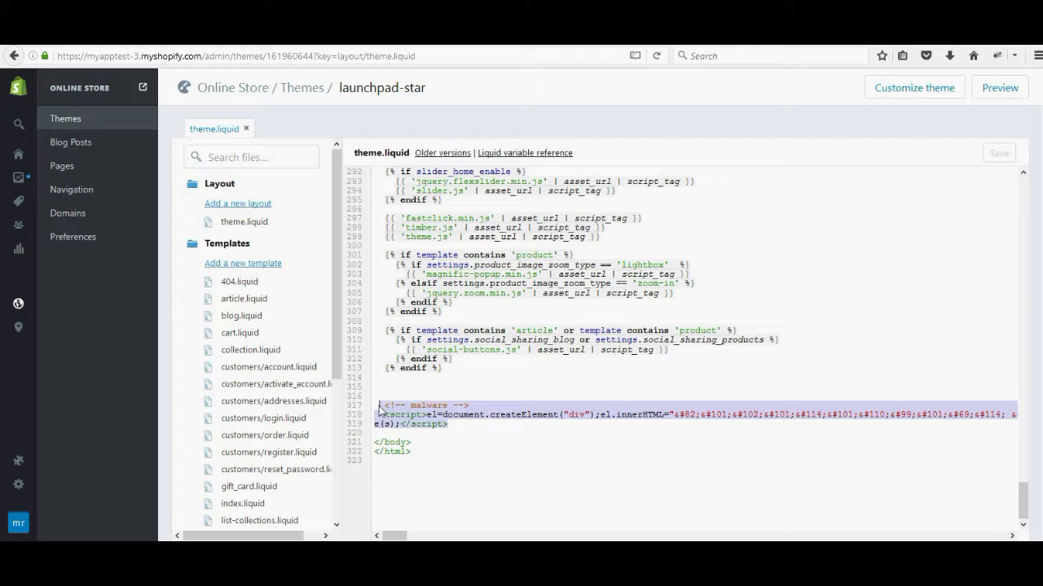
{"action": "left_click", "coordinate": [445, 441]}
{"action": "double_click", "coordinate": [429, 406]}
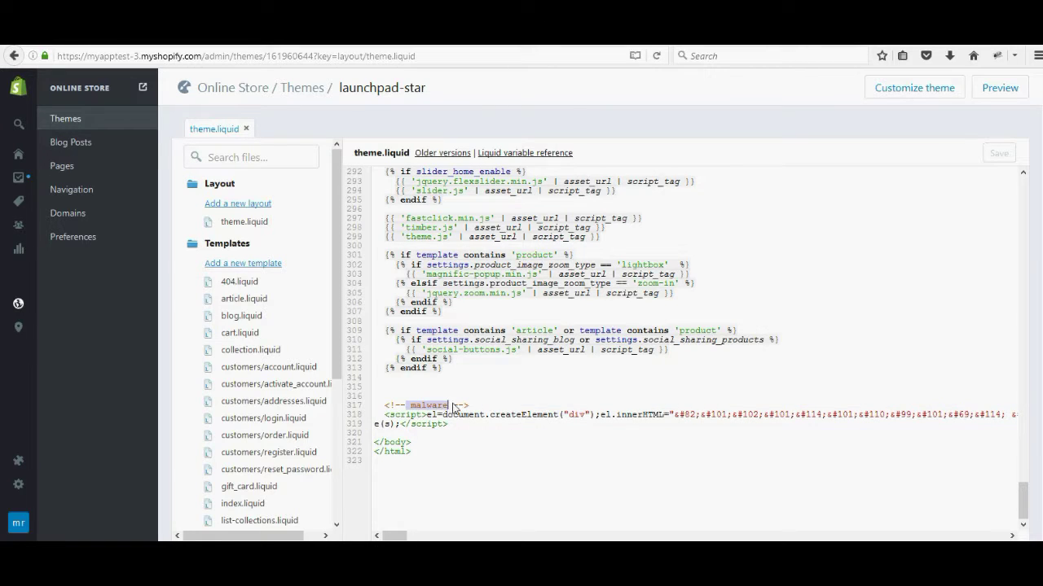
{"action": "left_click", "coordinate": [453, 432]}
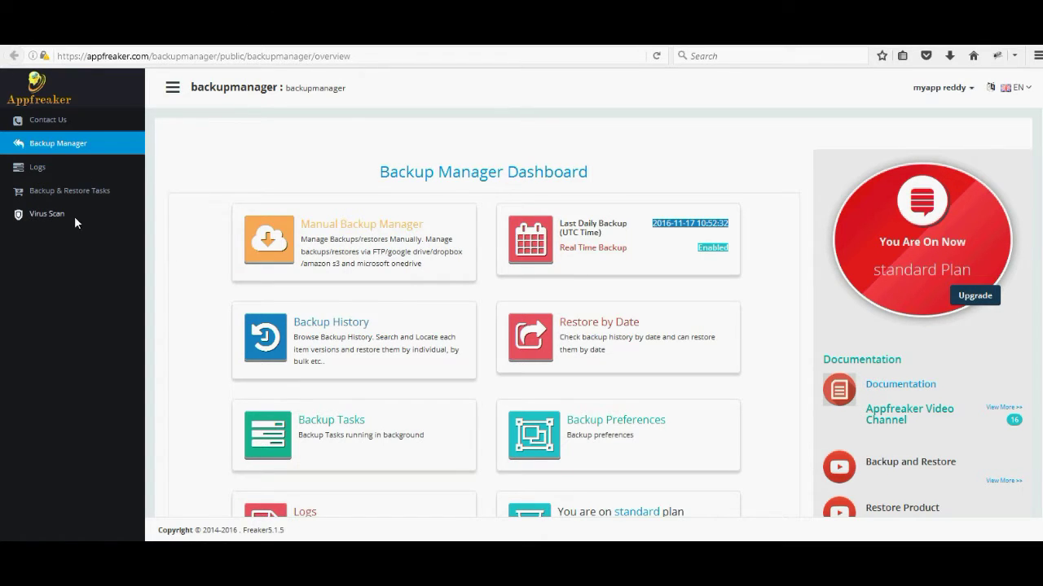
Run the virus scan on the theme assets in Appfreaker and review the scan log, including the file path and virus name of any infected file.
{"action": "left_click", "coordinate": [49, 214]}
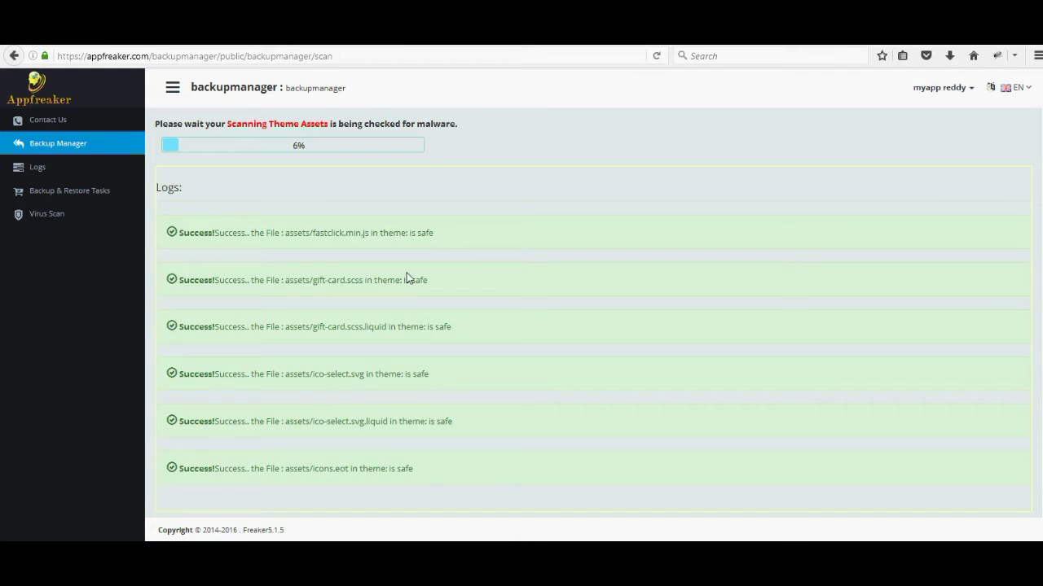
{"action": "scroll", "coordinate": [408, 273], "scroll_direction": "down", "scroll_amount": 2}
{"action": "scroll", "coordinate": [405, 259], "scroll_direction": "up", "scroll_amount": 2}
{"action": "left_click_drag", "start_coordinate": [410, 235], "coordinate": [434, 236]}
{"action": "left_click_drag", "start_coordinate": [401, 281], "coordinate": [433, 282]}
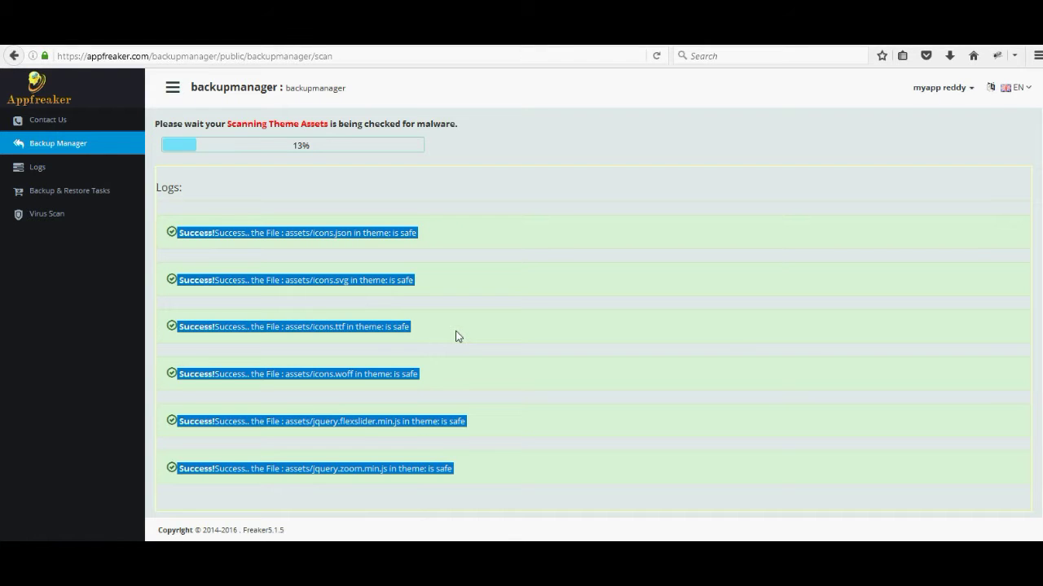
{"action": "left_click", "coordinate": [455, 334]}
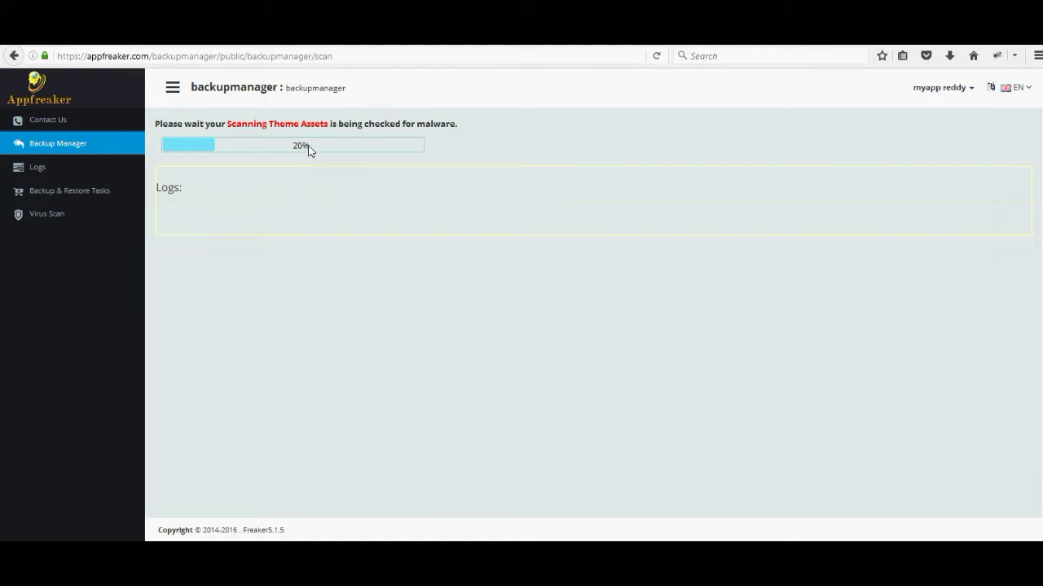
{"action": "left_click_drag", "start_coordinate": [291, 149], "coordinate": [311, 152]}
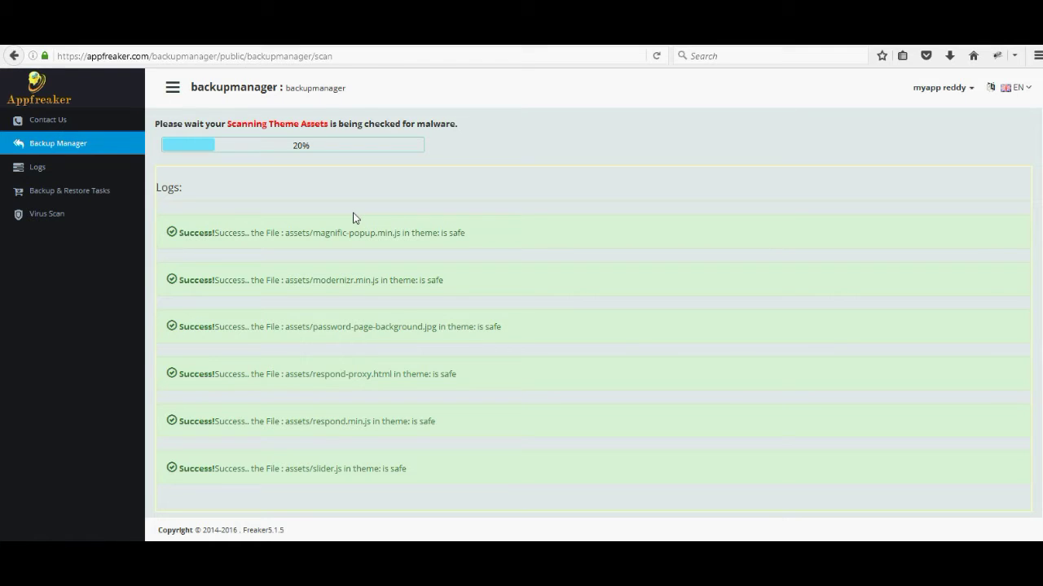
{"action": "double_click", "coordinate": [444, 235]}
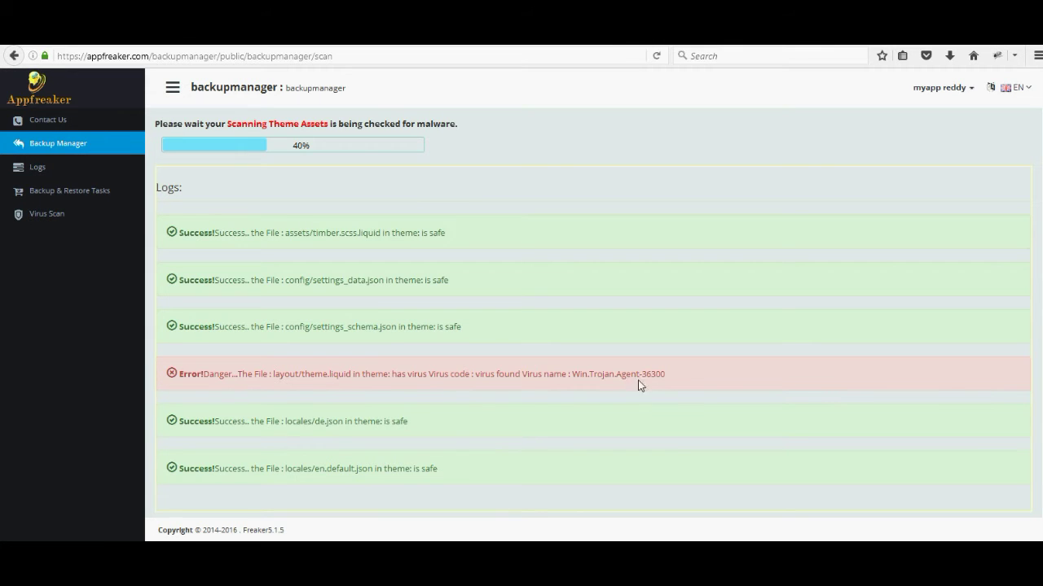
{"action": "left_click_drag", "start_coordinate": [571, 376], "coordinate": [661, 378]}
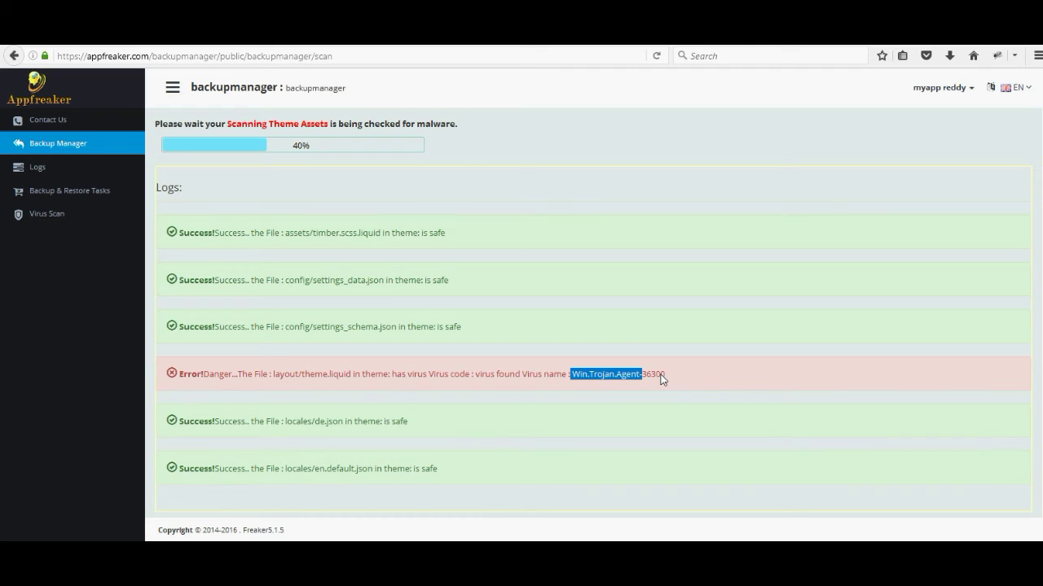
{"action": "left_click_drag", "start_coordinate": [270, 373], "coordinate": [399, 377]}
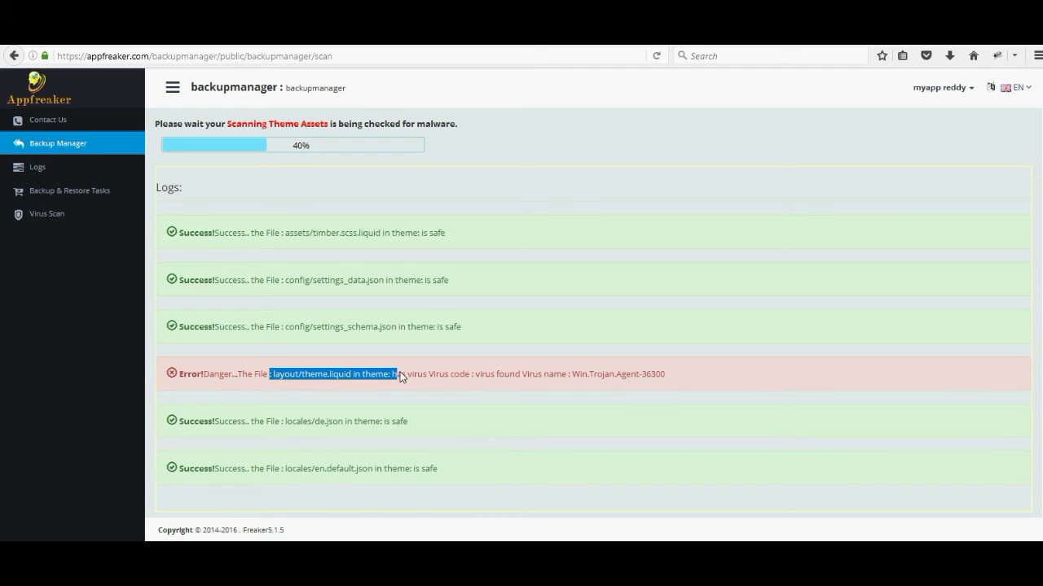